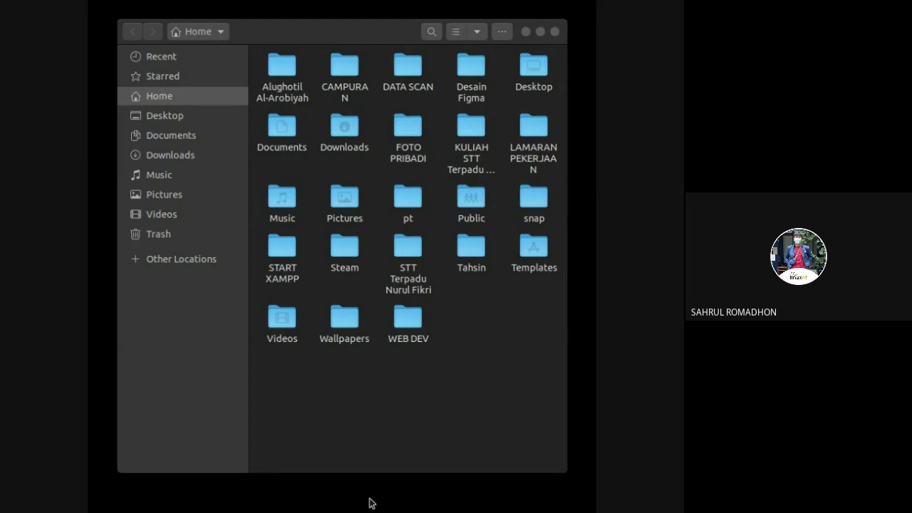
# Bring the file manager into focus and open the file search in the Home folder
pyautogui.click(529, 417)
pyautogui.click(565, 366)
pyautogui.hotkey('alt', 'Tab')
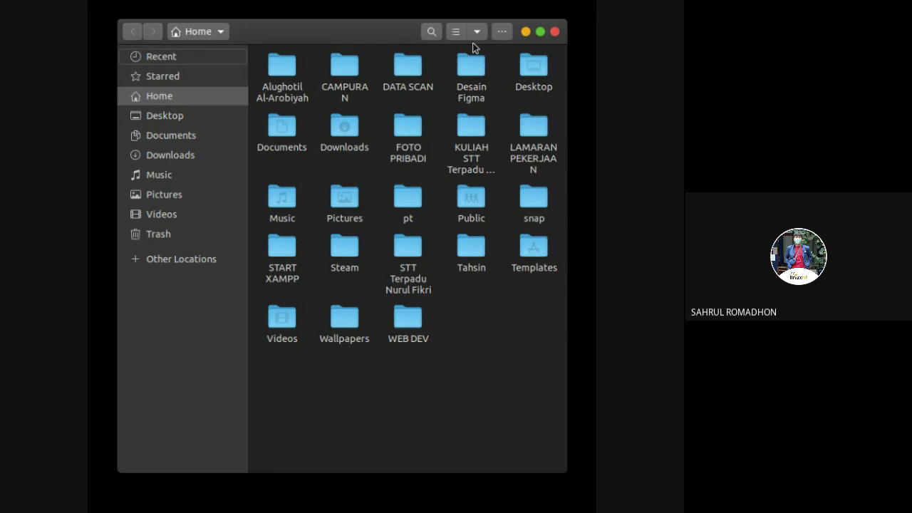
pyautogui.click(432, 32)
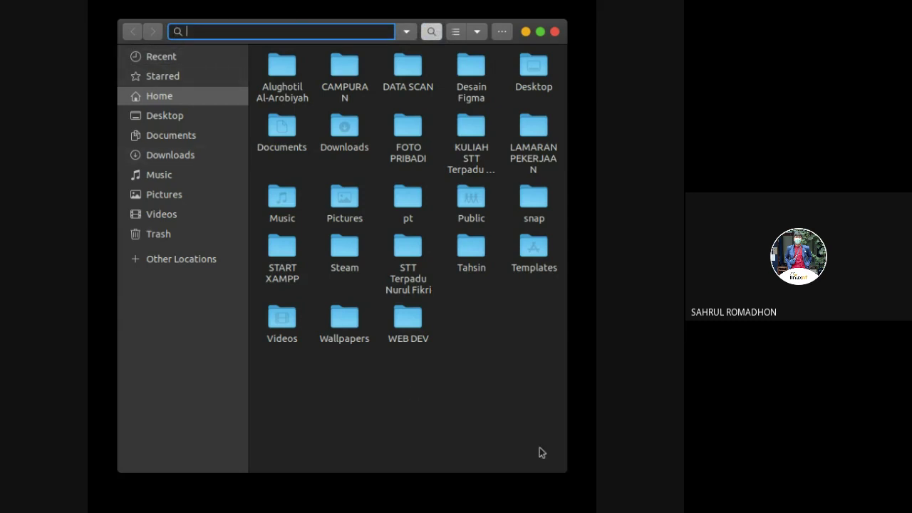
pyautogui.click(505, 368)
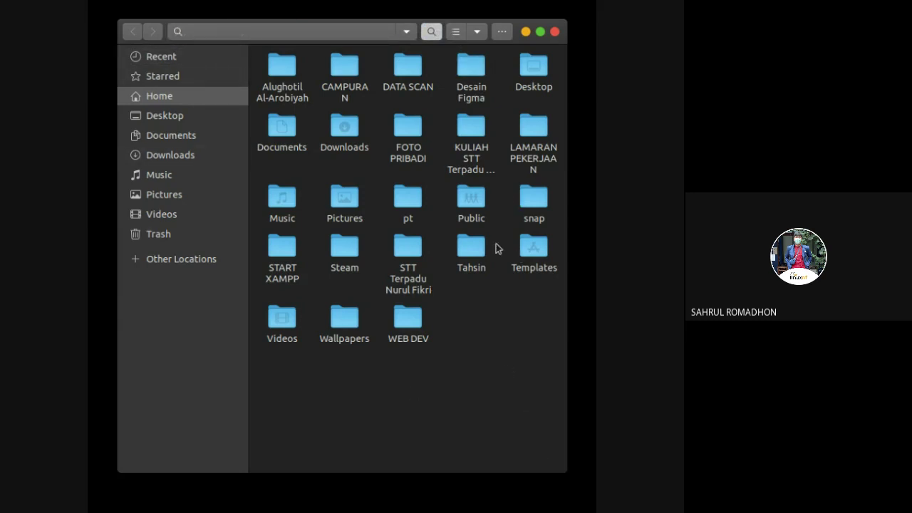
# Switch the Home folder to list view, look through its entries, and return to icon view
pyautogui.click(455, 32)
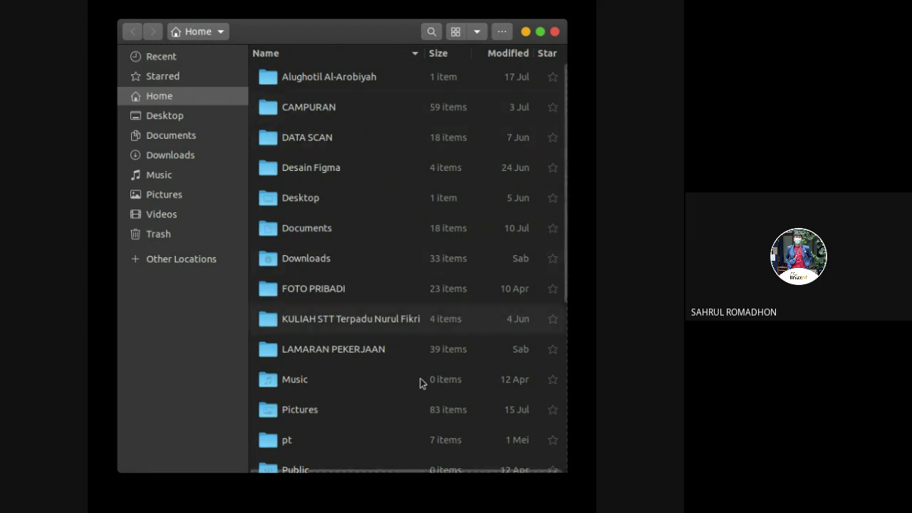
pyautogui.scroll(-5, 423, 430)
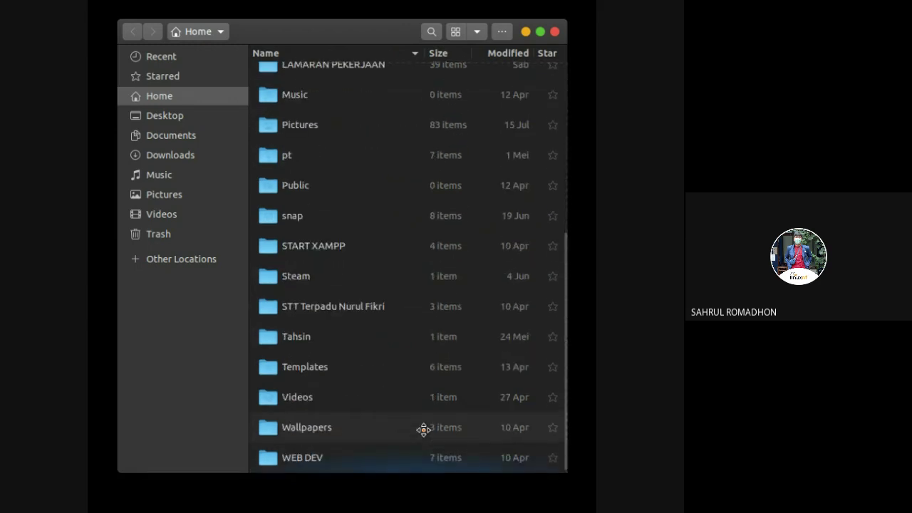
pyautogui.scroll(7, 423, 430)
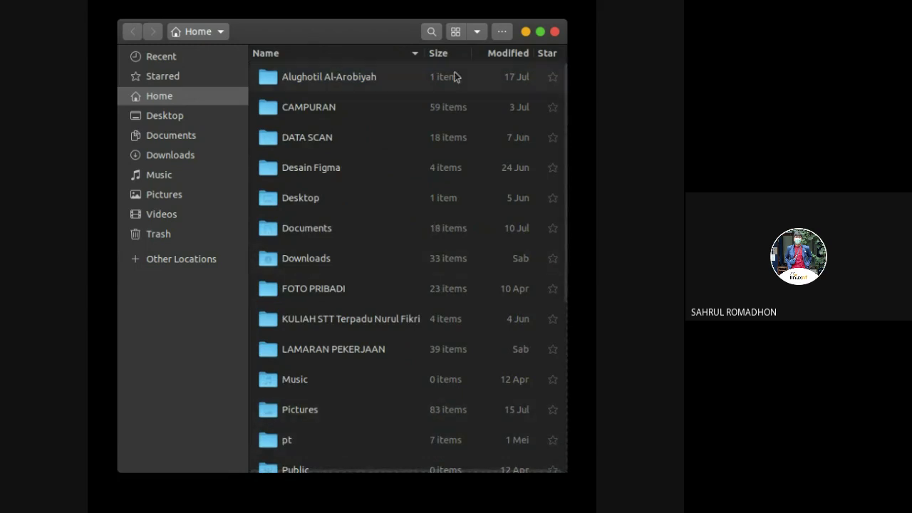
pyautogui.click(454, 31)
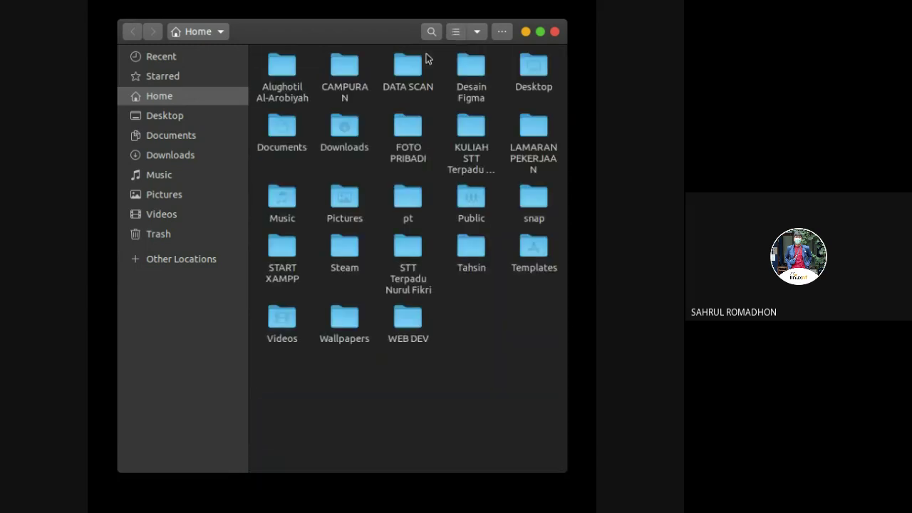
pyautogui.click(454, 31)
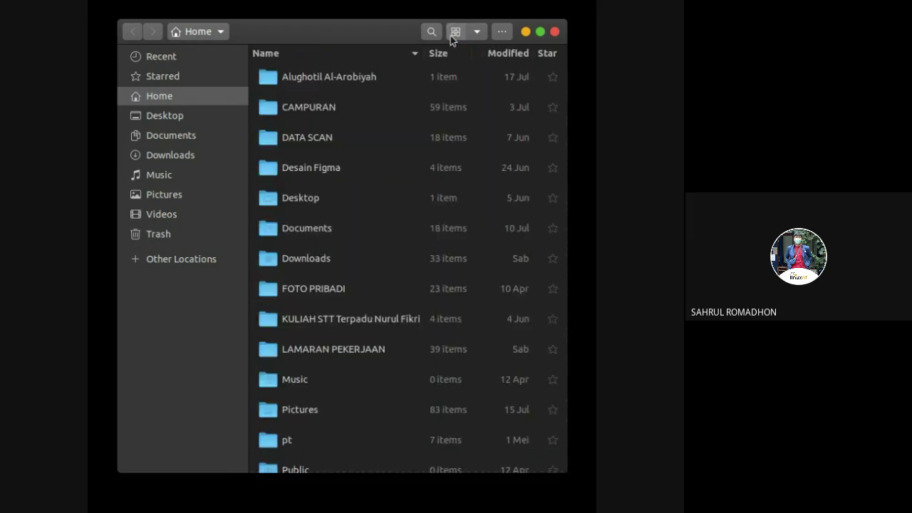
pyautogui.click(450, 36)
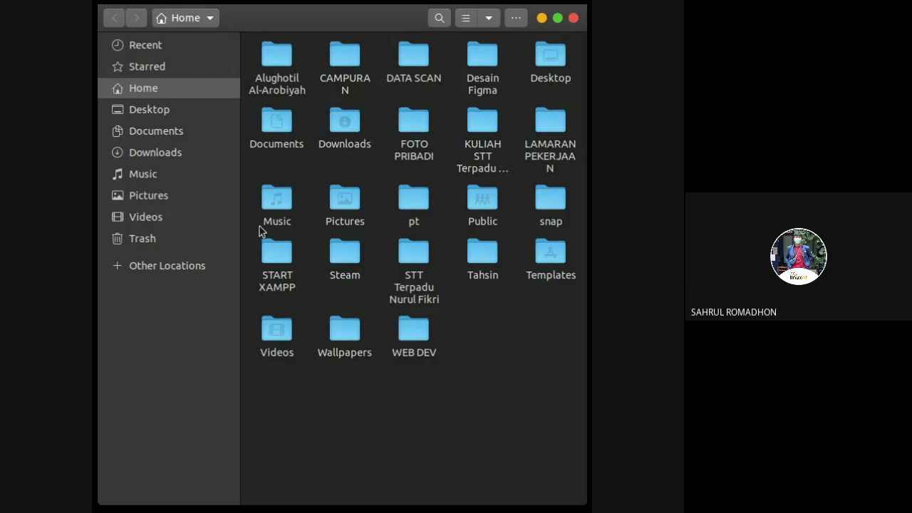
# Maximize the file manager window and restore it to its smaller size
pyautogui.click(557, 18)
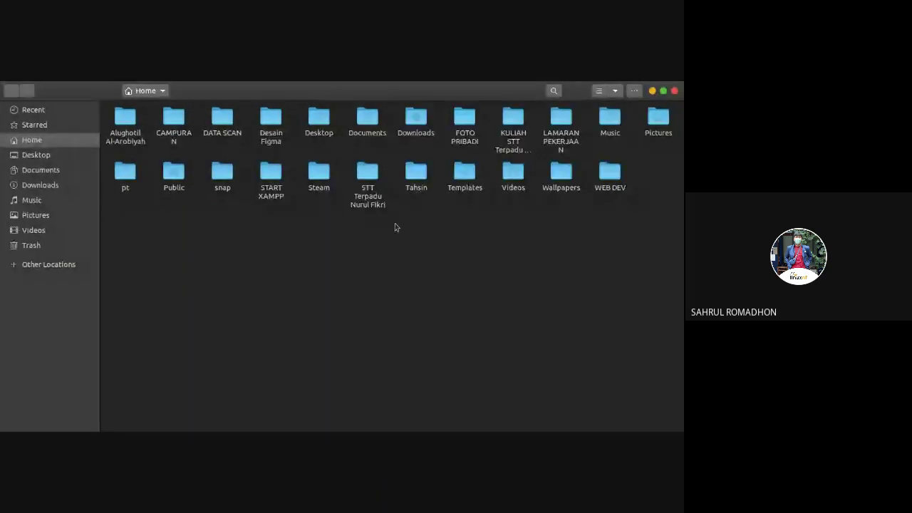
pyautogui.click(663, 91)
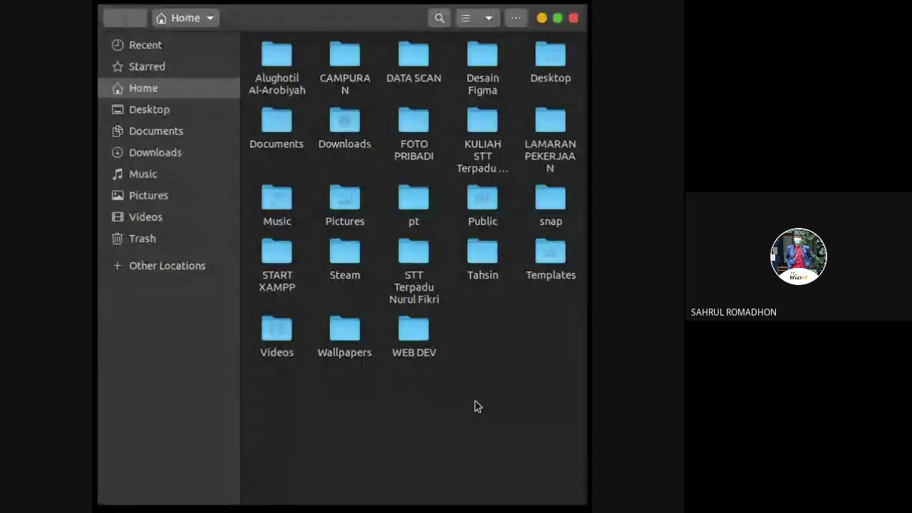
# Create a new folder named Latihan in the Home folder
pyautogui.press('Return')
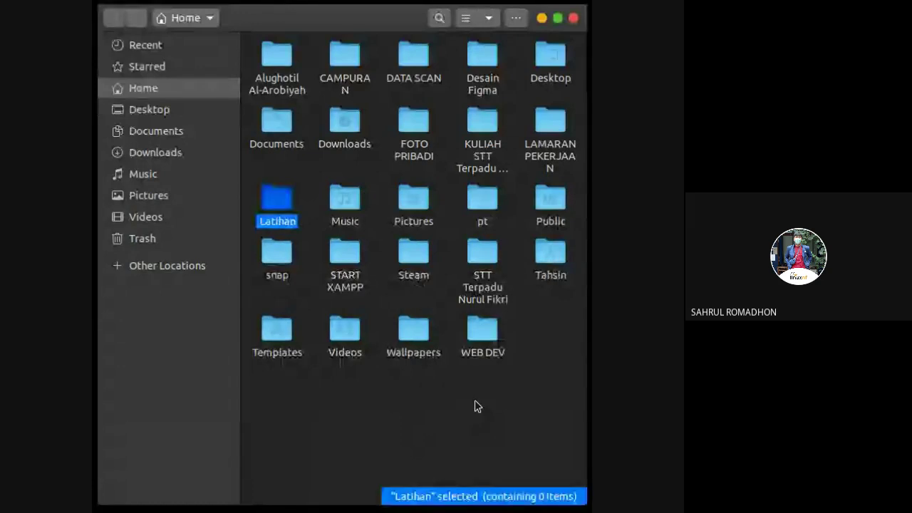
pyautogui.click(475, 407)
pyautogui.click(278, 203)
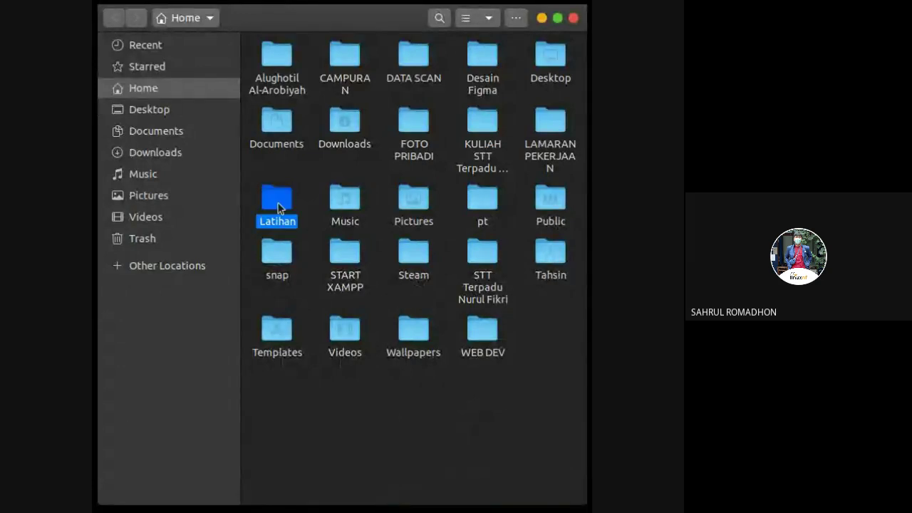
pyautogui.click(368, 401)
# Move the Latihan folder to the trash and open the Trash location
pyautogui.click(279, 211)
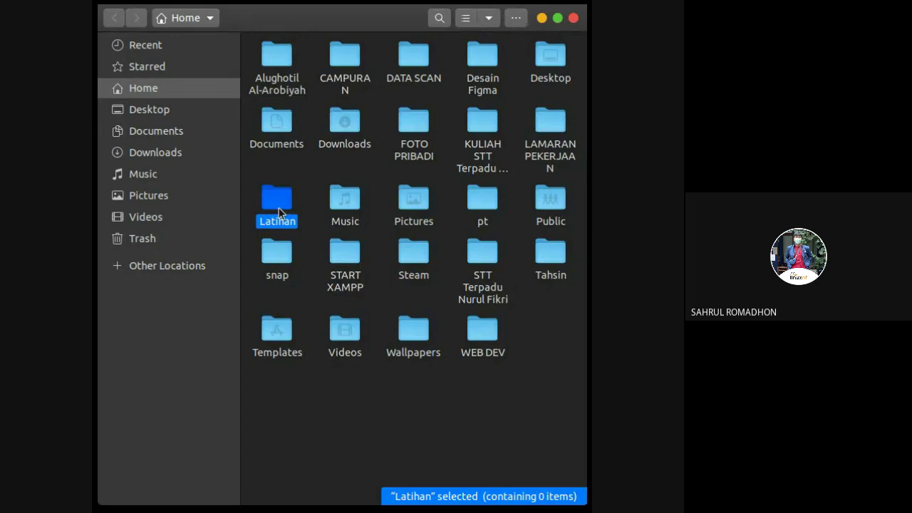
pyautogui.press('Delete')
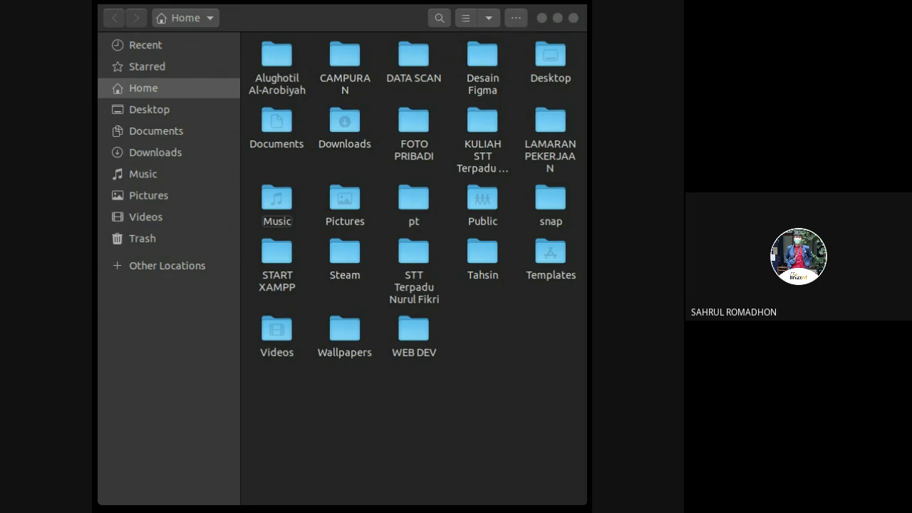
pyautogui.click(164, 240)
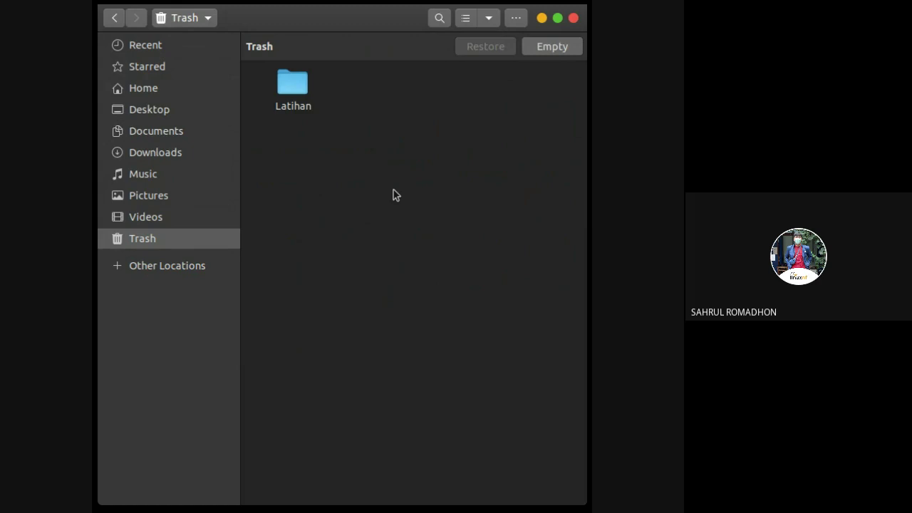
# Permanently delete the Latihan folder from the trash
pyautogui.click(292, 87)
pyautogui.click(372, 115)
pyautogui.click(303, 115)
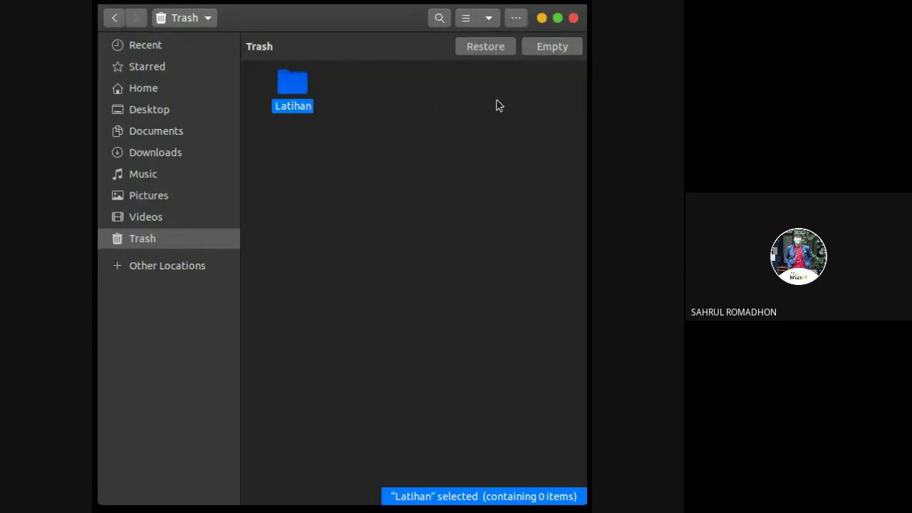
pyautogui.click(401, 188)
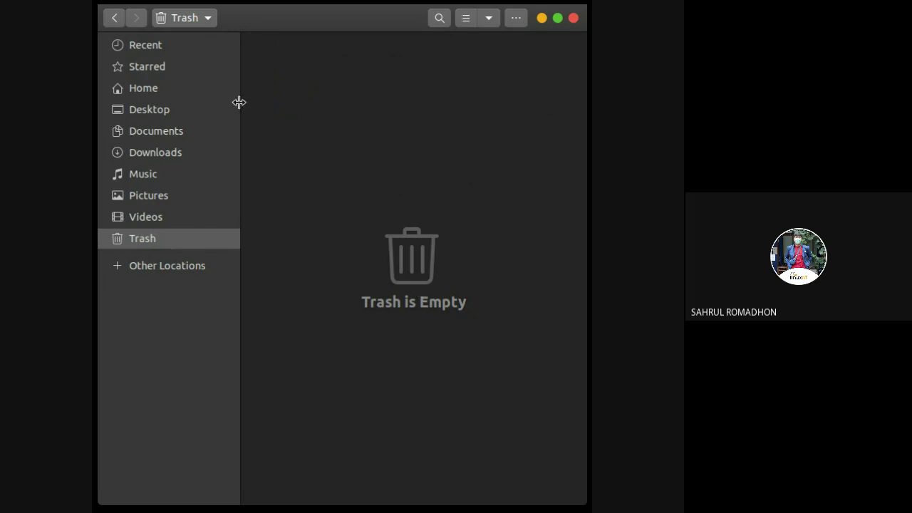
# Return to the Home folder and create a new folder named Latihan 2
pyautogui.click(176, 89)
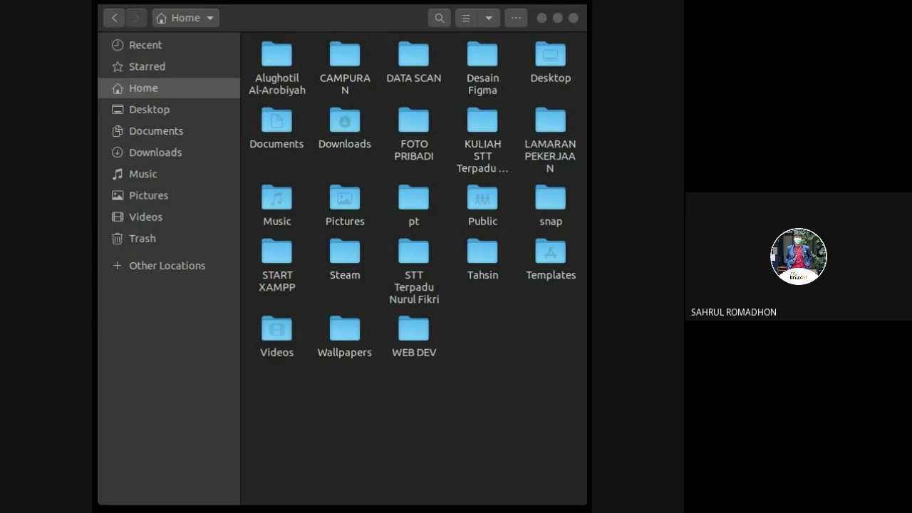
pyautogui.click(151, 351)
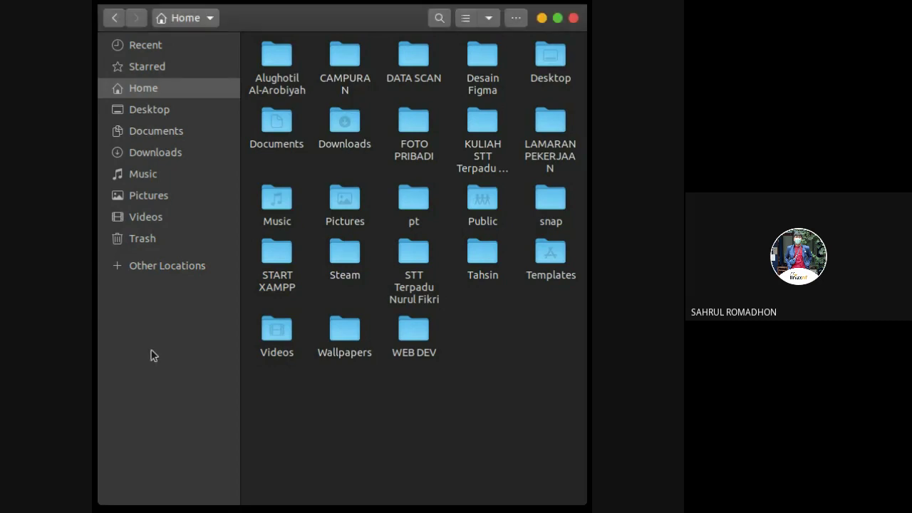
pyautogui.hotkey('ctrl', 'v')
pyautogui.click(464, 425)
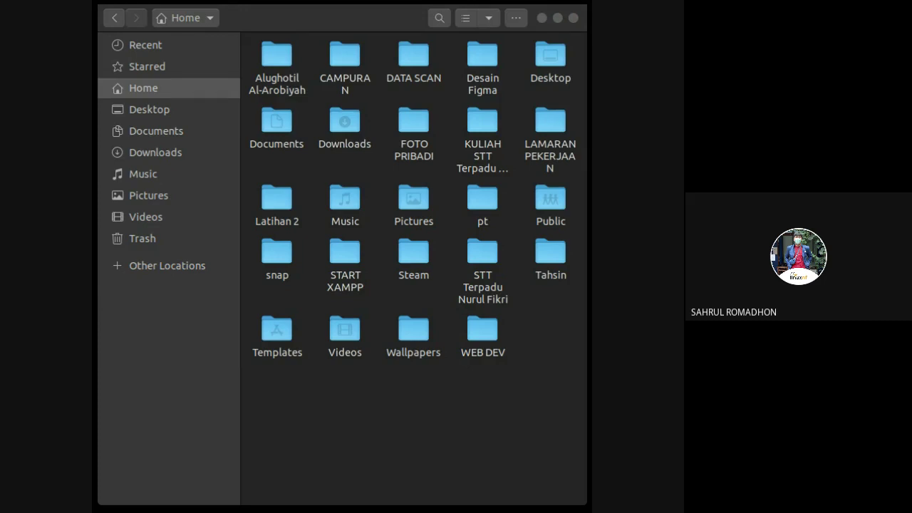
# Delete the Latihan 2 folder from Home and undo the deletion
pyautogui.click(271, 220)
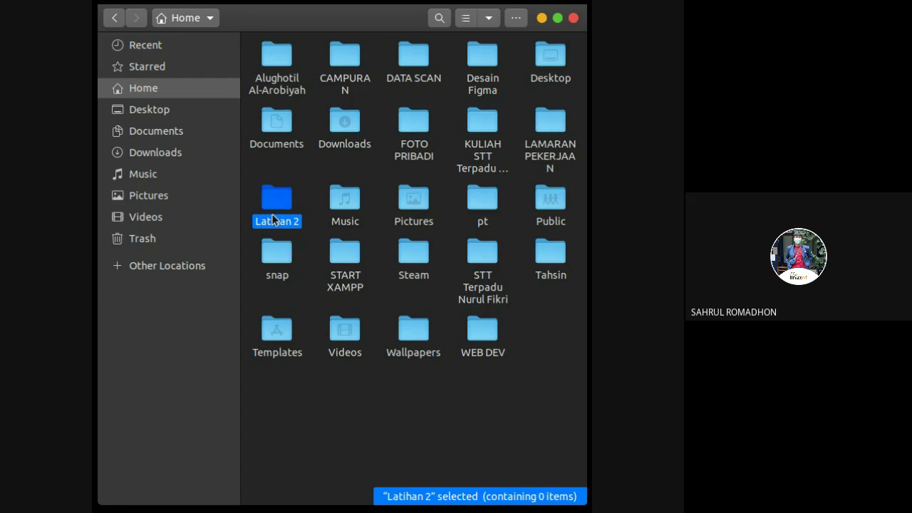
pyautogui.hotkey('ctrl', 'x')
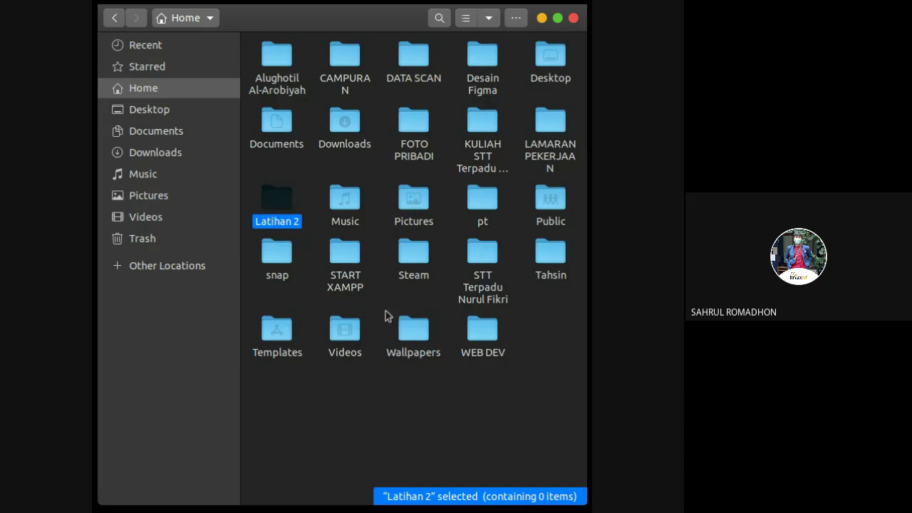
pyautogui.press('Delete')
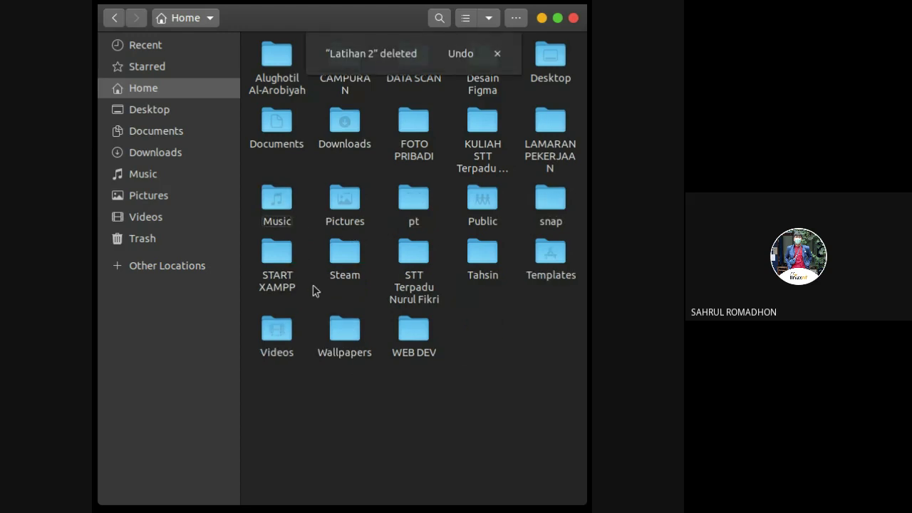
pyautogui.hotkey('ctrl', 'z')
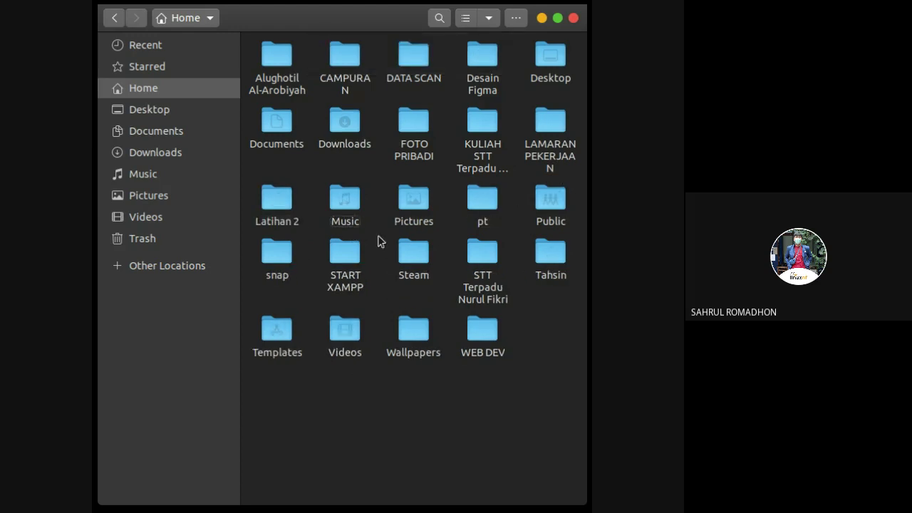
# Rename the Latihan 2 folder to Latihan Membuat Website
pyautogui.click(282, 211)
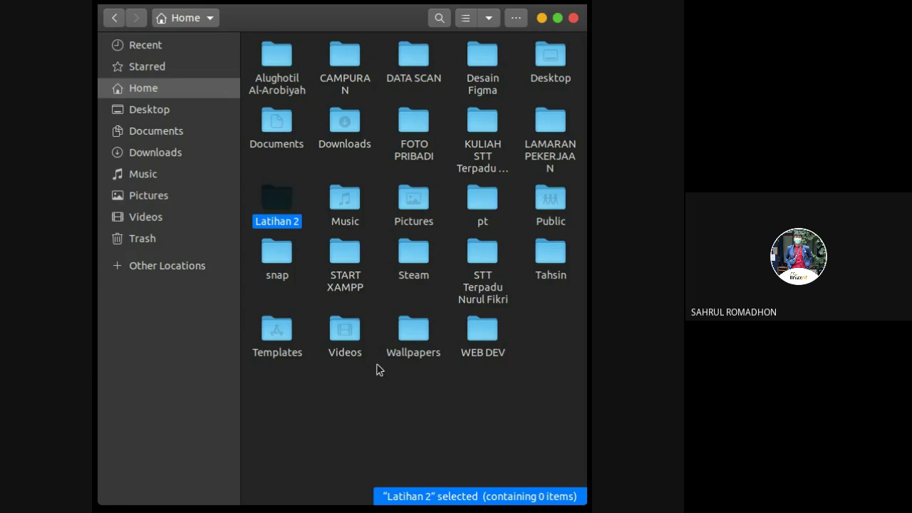
pyautogui.press('F2')
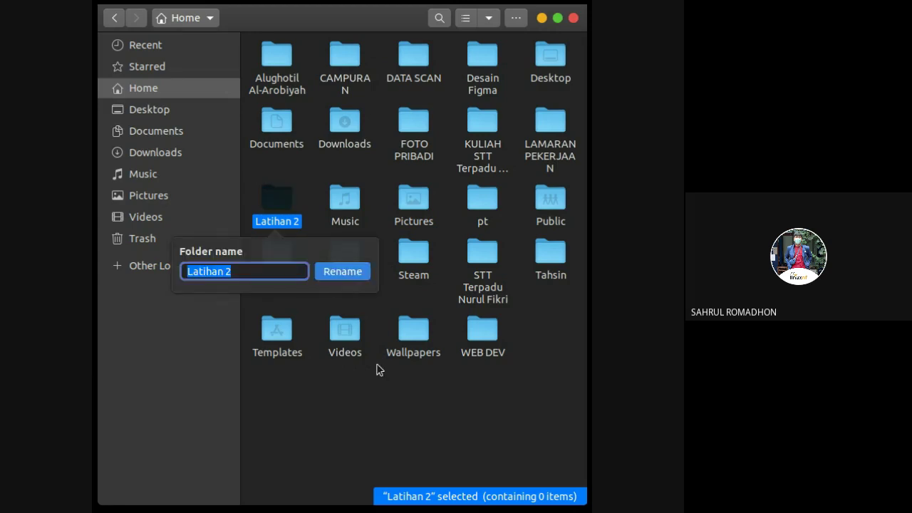
pyautogui.write('Latihans')
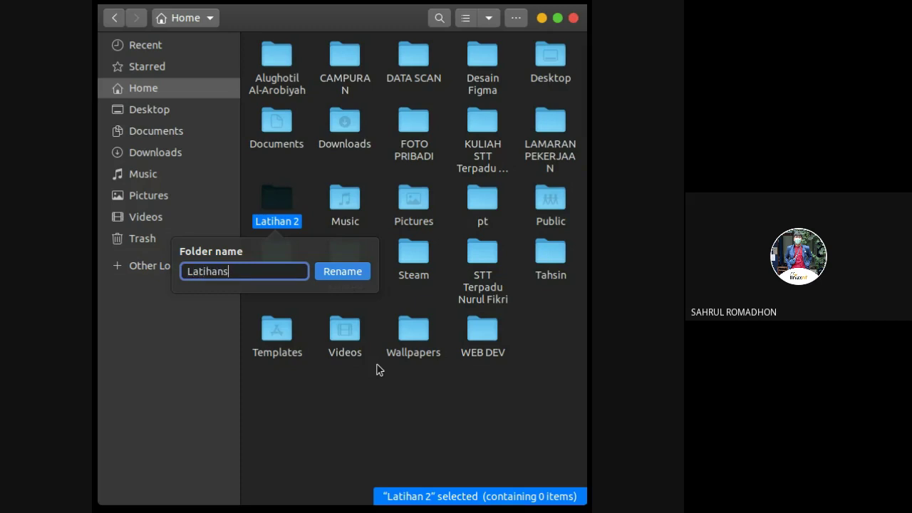
pyautogui.press('BackSpace')
pyautogui.write('Membuat Wes')
pyautogui.press('BackSpace')
pyautogui.write('bsite')
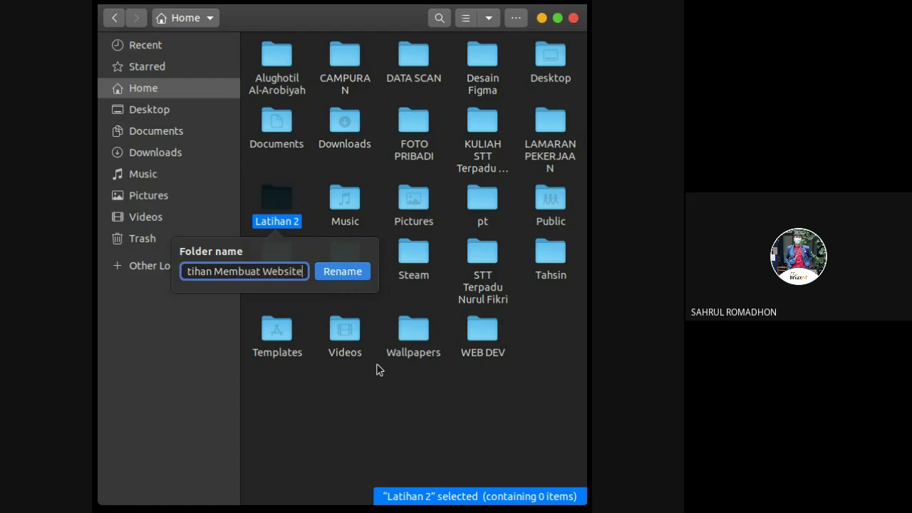
pyautogui.press('Return')
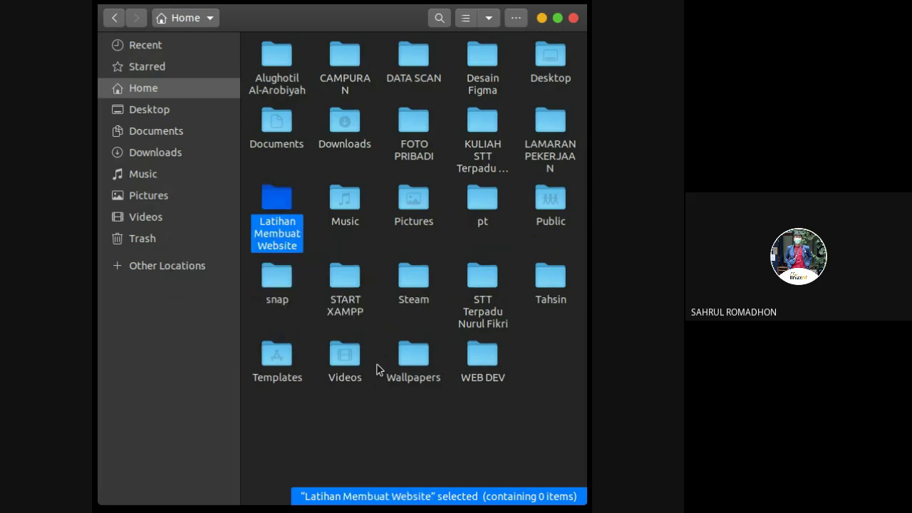
# Move the Latihan Membuat Website folder from Home into the Documents folder by cutting and pasting it
pyautogui.click(346, 400)
pyautogui.click(287, 222)
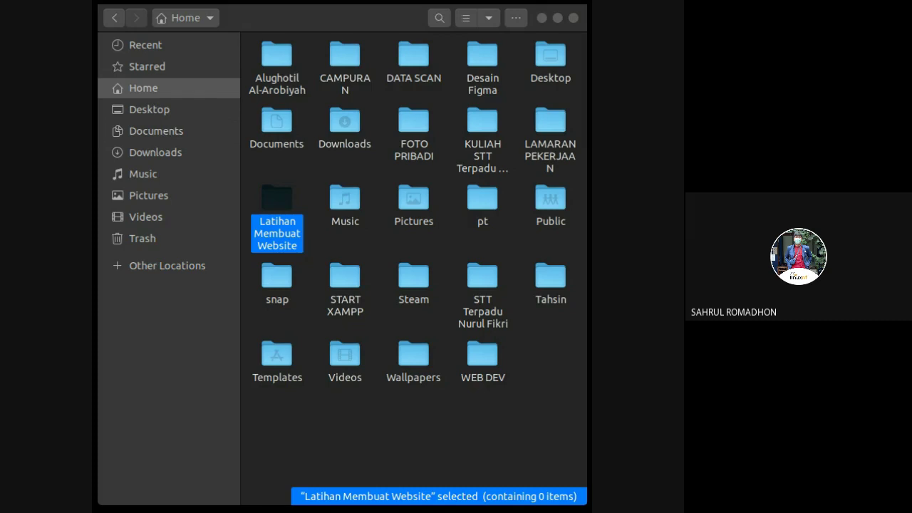
pyautogui.click(407, 410)
pyautogui.click(280, 203)
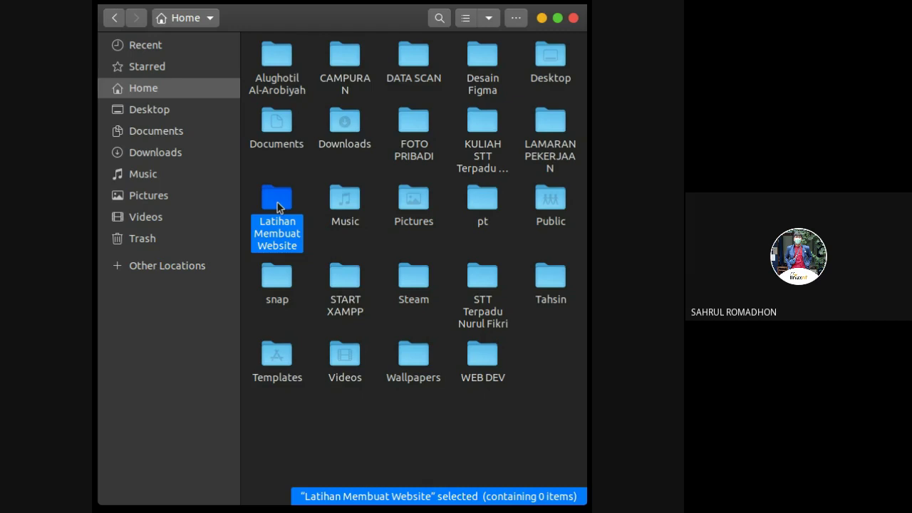
pyautogui.hotkey('ctrl', 'x')
pyautogui.click(170, 132)
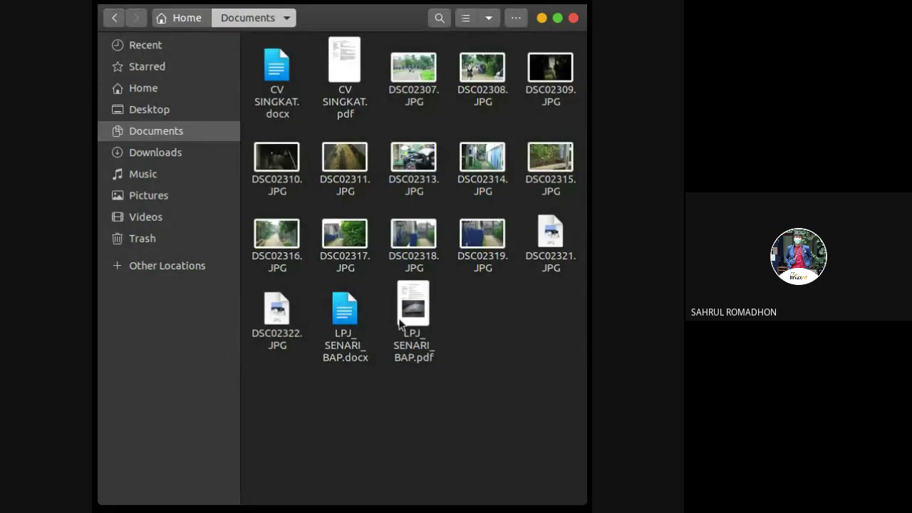
pyautogui.hotkey('ctrl', 'v')
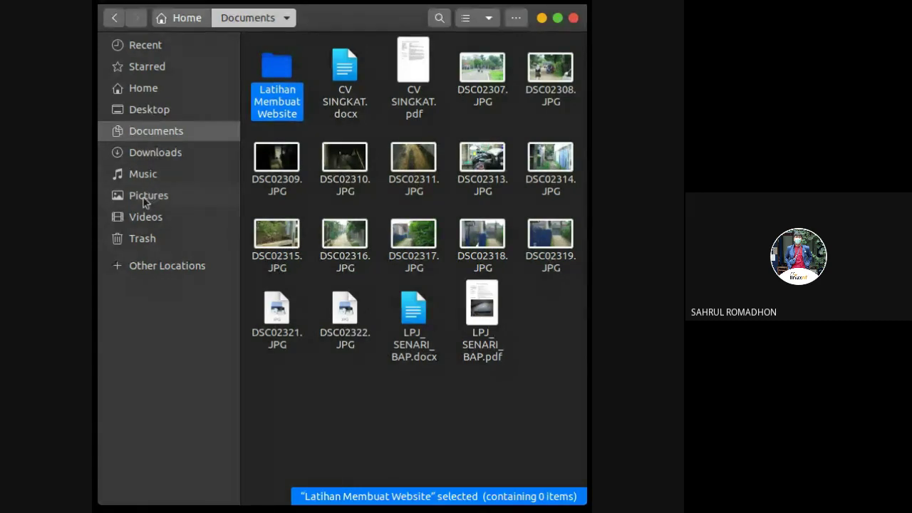
# View the Downloads and Documents folders and return to the Home folder
pyautogui.click(159, 160)
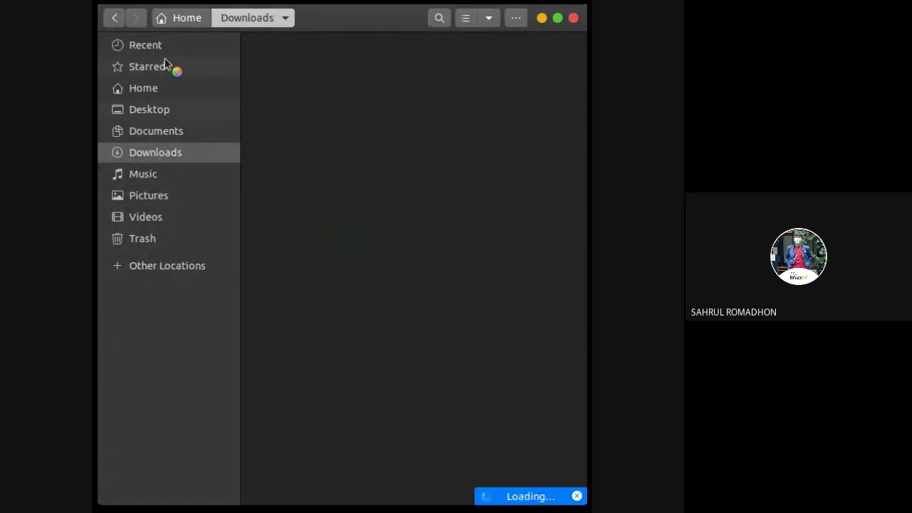
pyautogui.click(158, 132)
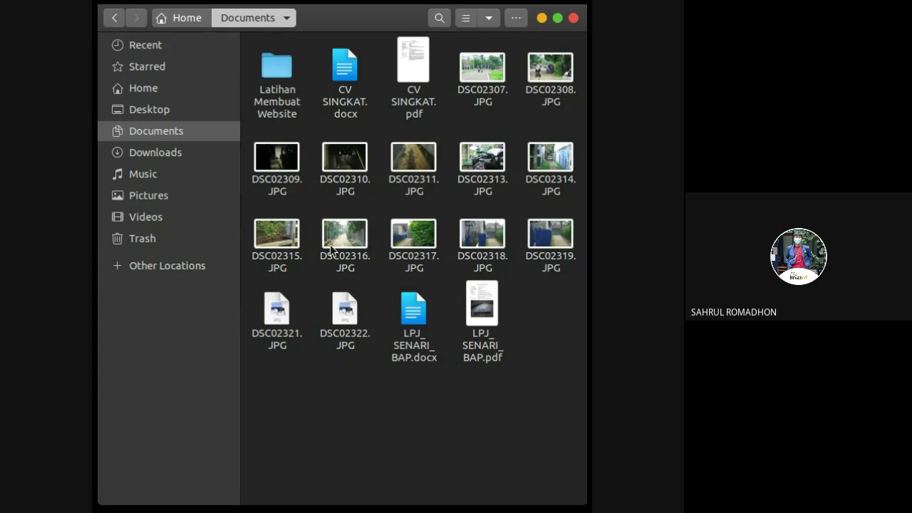
pyautogui.click(176, 89)
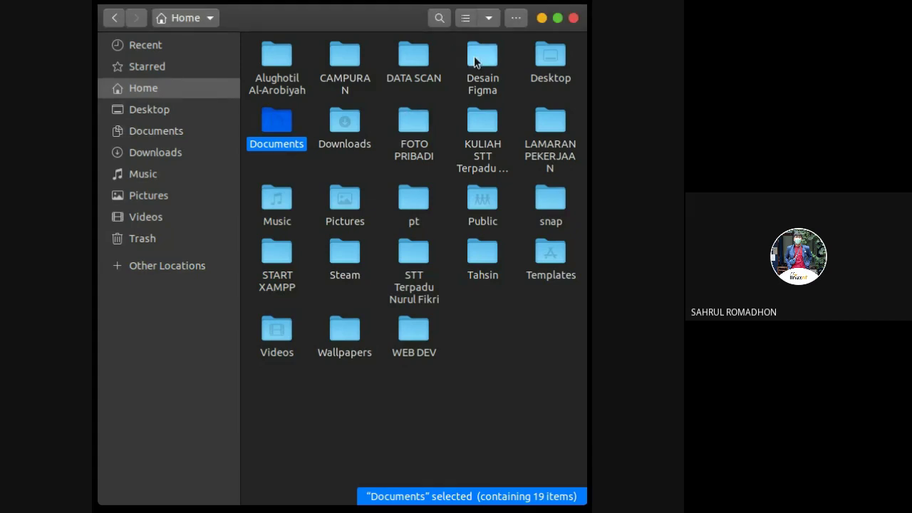
# Search the Home folder for python and open the BELAJAR PYTHON folder from the results
pyautogui.click(442, 20)
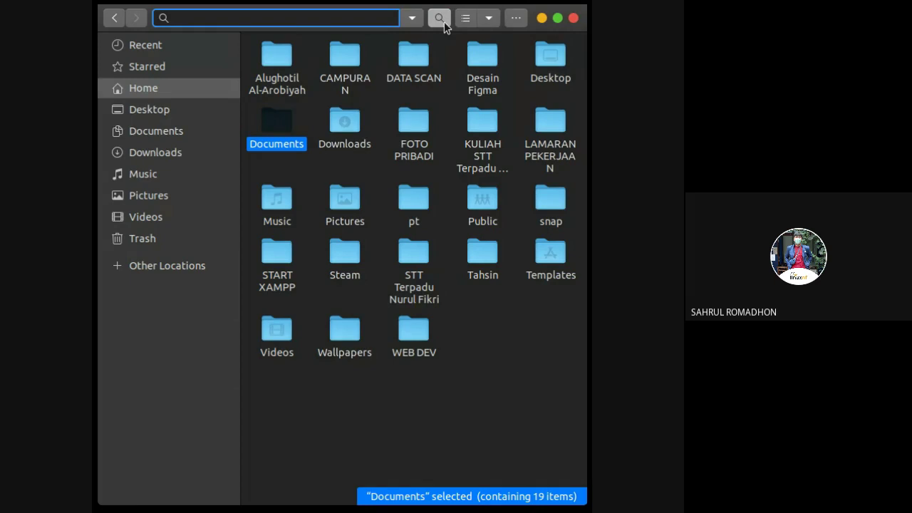
pyautogui.write('python')
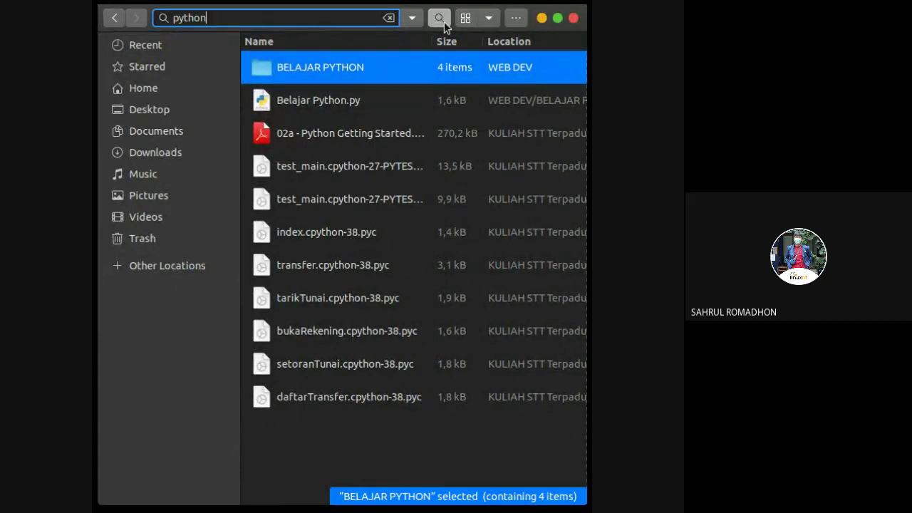
pyautogui.press('Return')
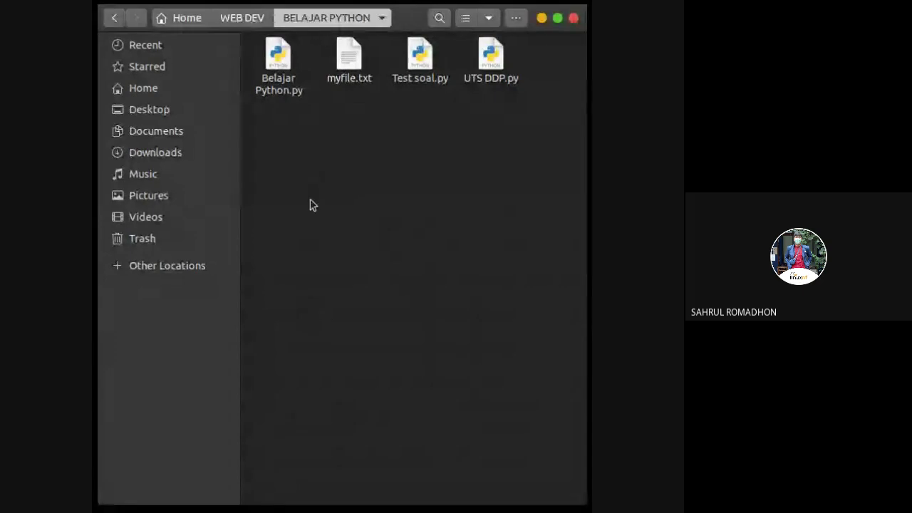
# Go up to the parent WEB DEV folder and reopen the BELAJAR PYTHON folder inside it
pyautogui.click(261, 17)
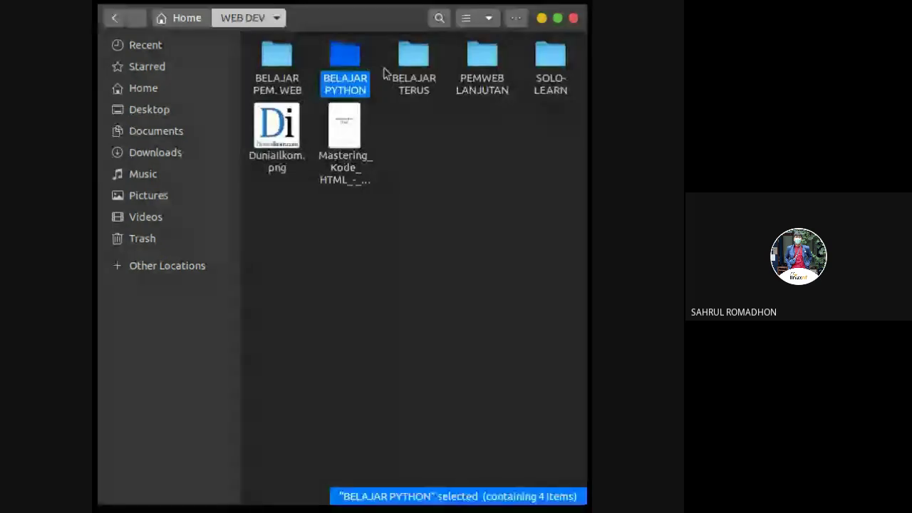
pyautogui.doubleClick(340, 60)
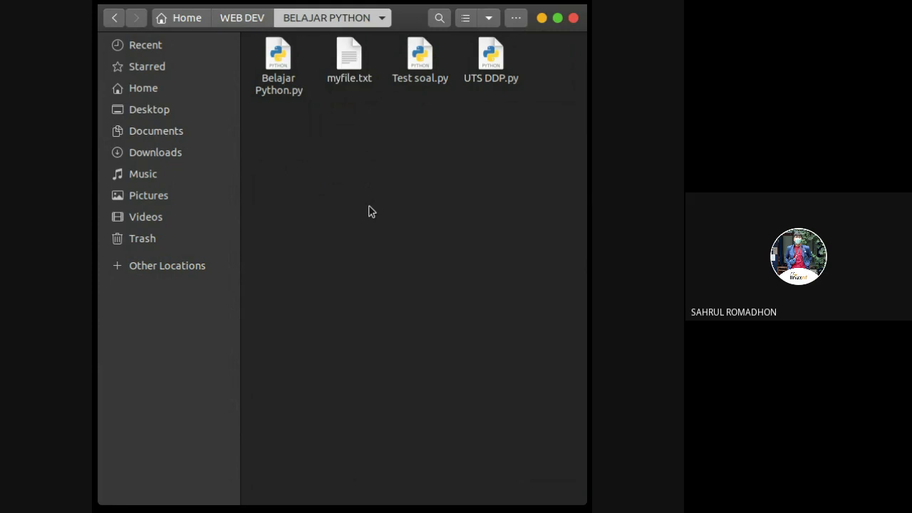
# Return from BELAJAR PYTHON to the Home folder and deselect the WEB DEV folder
pyautogui.moveTo(385, 17); pyautogui.dragTo(358, 30)
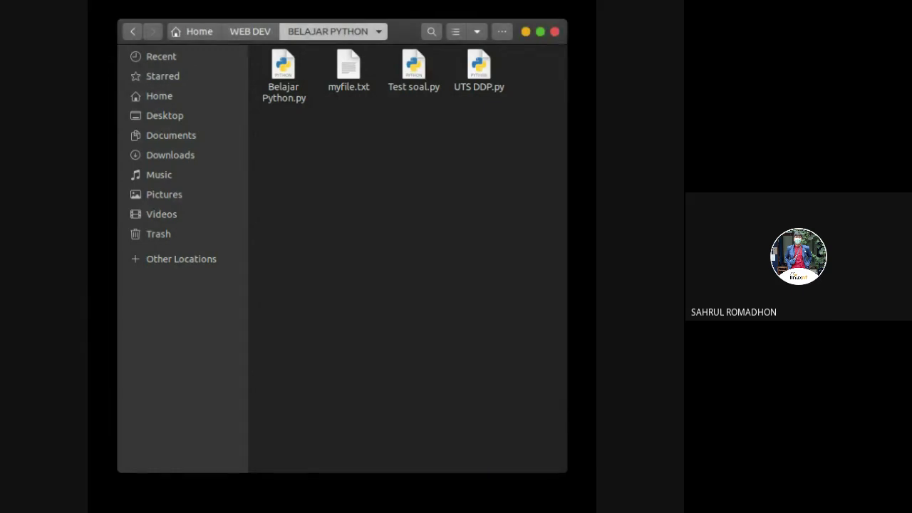
pyautogui.click(202, 33)
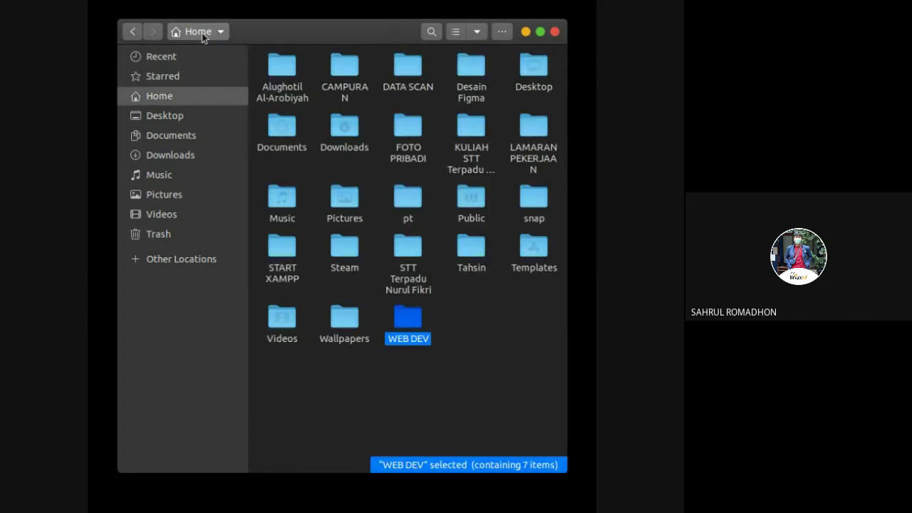
pyautogui.click(491, 353)
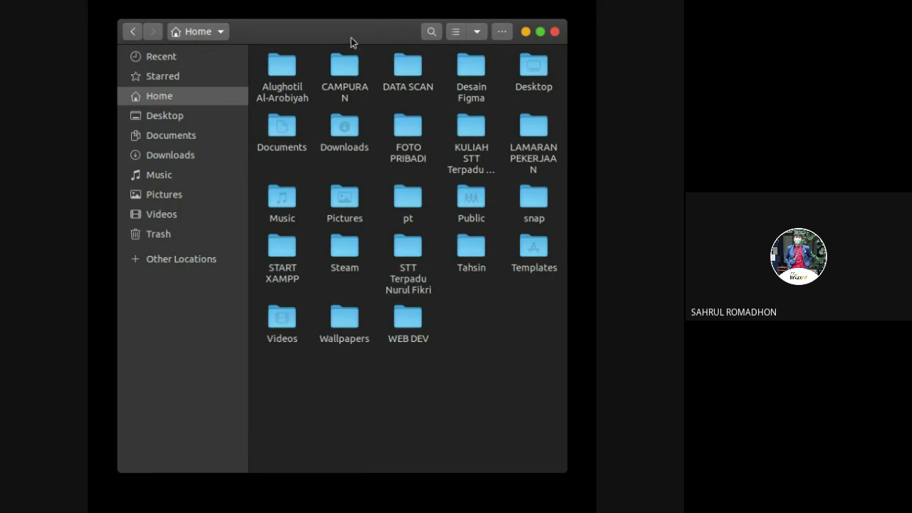